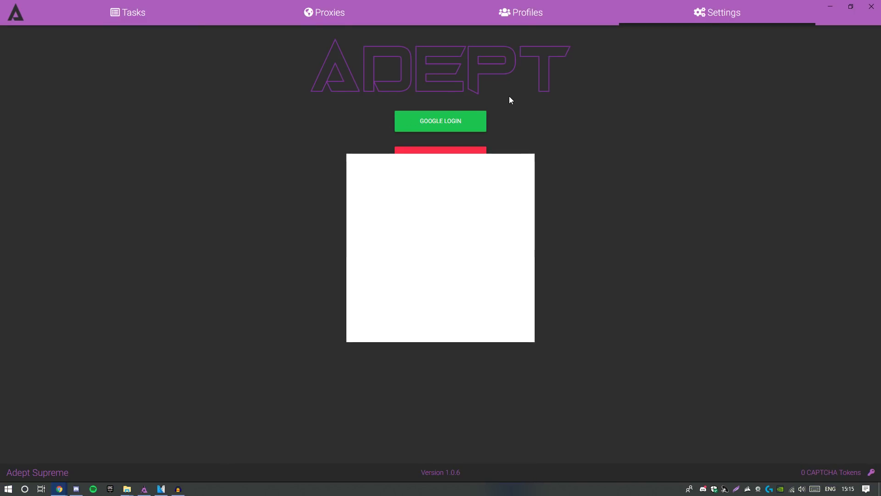
Sign in with Google as the chosen YouTube channel, then go to the Profiles page
{"action": "left_click", "coordinate": [472, 122]}
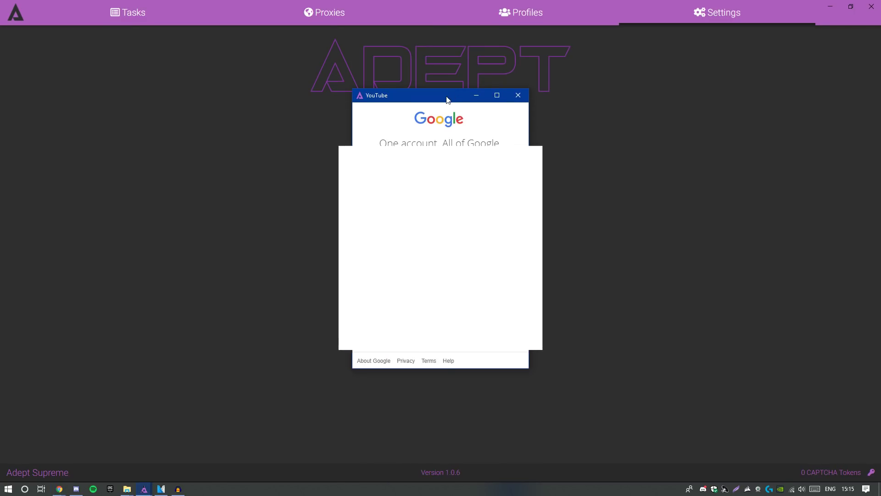
{"action": "left_click_drag", "start_coordinate": [447, 99], "coordinate": [444, 41]}
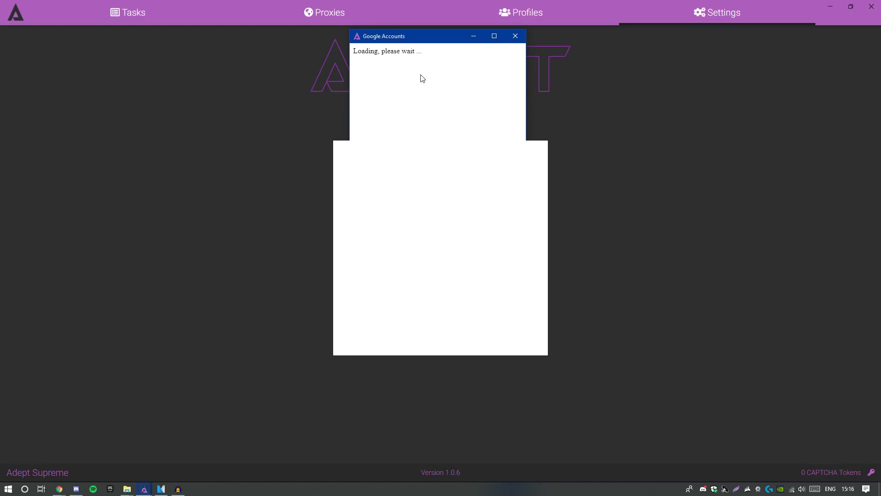
{"action": "left_click", "coordinate": [367, 108]}
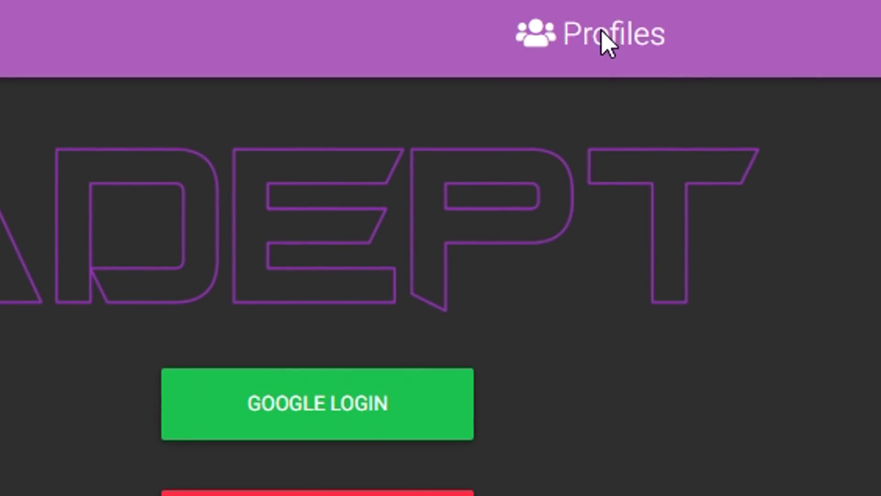
{"action": "left_click", "coordinate": [525, 12]}
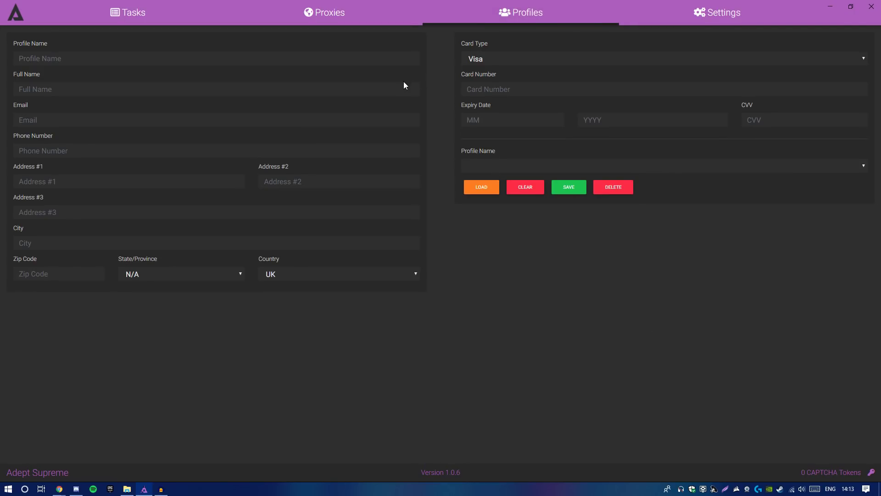
Name the new profile 'Video Testy' and check the saved profiles list
{"action": "left_click", "coordinate": [388, 53]}
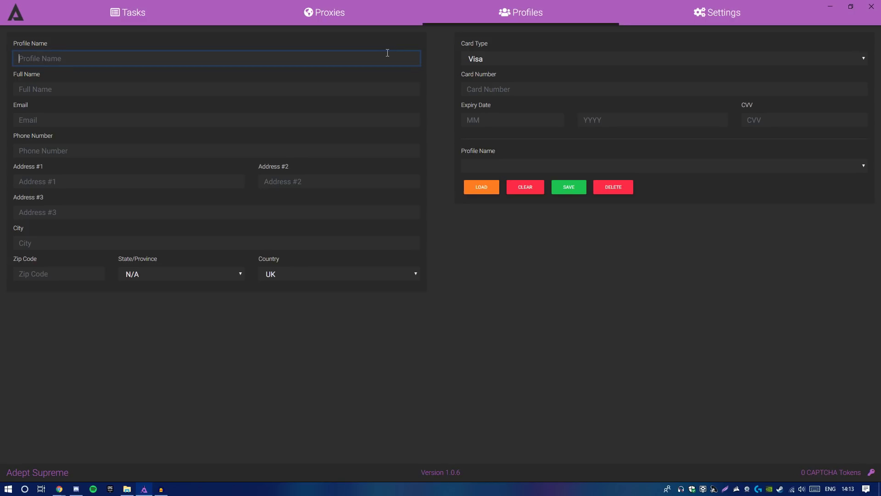
{"action": "type", "text": "Video Testy"}
{"action": "mouse_move", "coordinate": [64, 58]}
{"action": "left_mouse_down"}
{"action": "mouse_move", "coordinate": [17, 58]}
{"action": "mouse_move", "coordinate": [70, 58]}
{"action": "left_mouse_up"}
{"action": "left_click", "coordinate": [712, 166]}
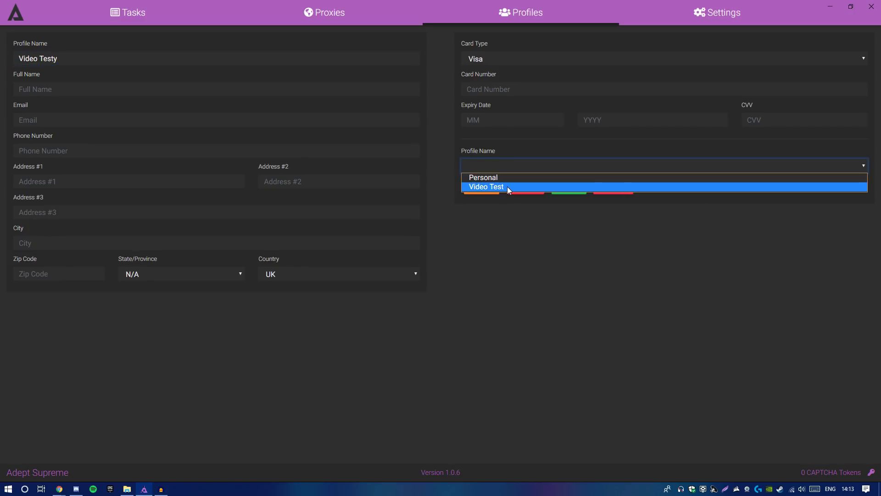
{"action": "left_click", "coordinate": [628, 372]}
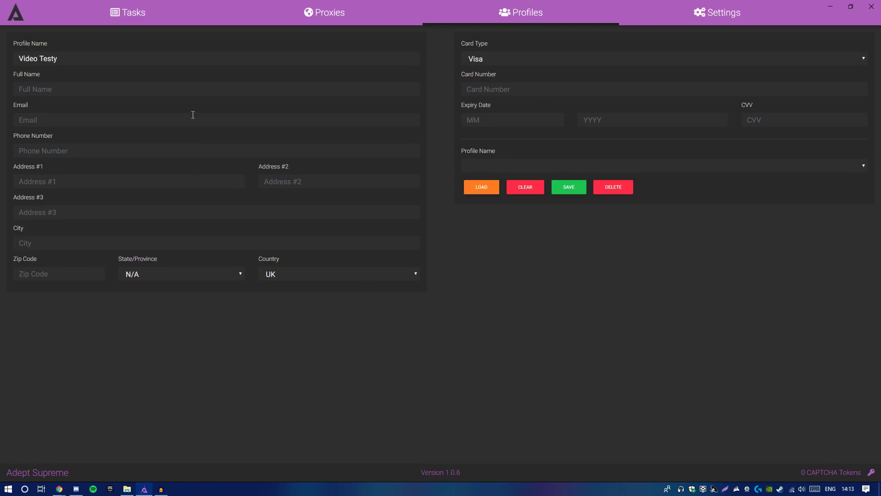
Fill in placeholder full name, email, phone, address line, city and zip, keeping Country as UK
{"action": "left_click", "coordinate": [205, 93]}
{"action": "type", "text": "nxcjbfxchbjvnjdnjdf"}
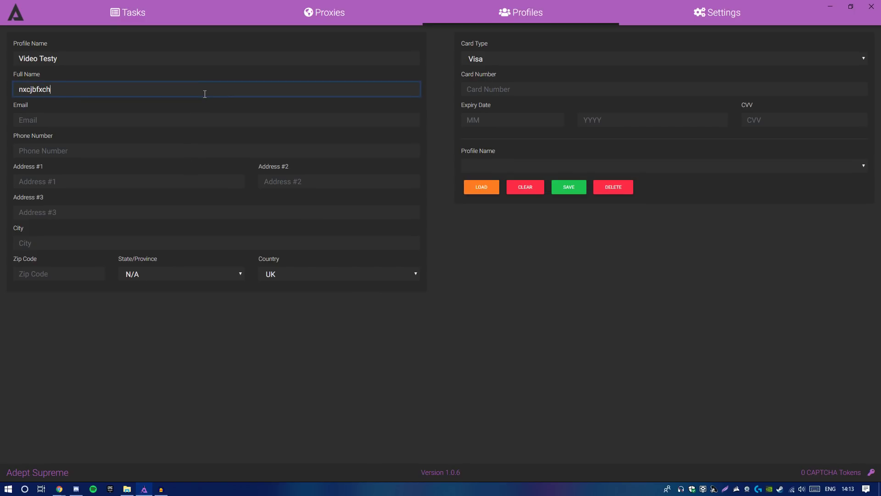
{"action": "left_click", "coordinate": [223, 121]}
{"action": "type", "text": "dfgdfgdf"}
{"action": "key", "text": "Tab"}
{"action": "type", "text": "dfgdfgdfg"}
{"action": "type", "text": "dfgdfg"}
{"action": "left_click", "coordinate": [153, 242]}
{"action": "type", "text": "dfgdfg"}
{"action": "key", "text": "Tab"}
{"action": "type", "text": "dfgdfg"}
{"action": "left_click", "coordinate": [347, 273]}
{"action": "key", "text": "Escape"}
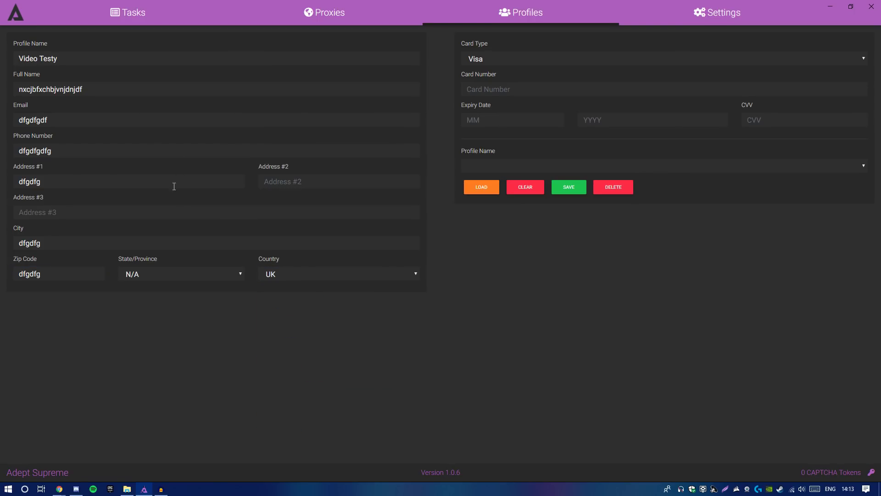
Enter placeholder card number, expiry month and year, and CVV with Visa as card type
{"action": "left_click", "coordinate": [509, 84]}
{"action": "type", "text": "dfgbnhdfgbdhf"}
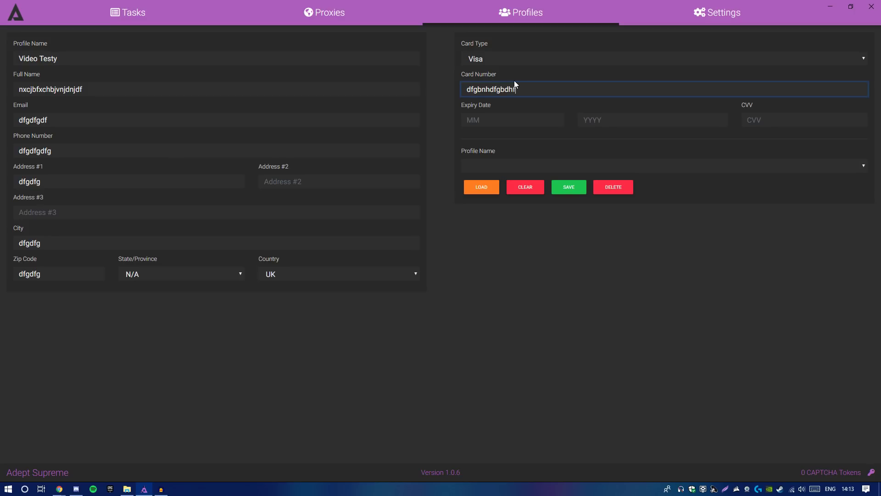
{"action": "left_click", "coordinate": [576, 59]}
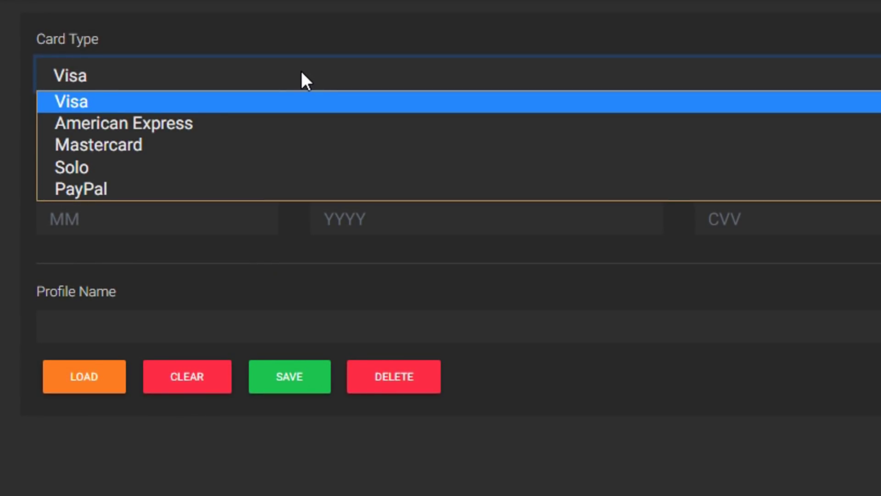
{"action": "left_click", "coordinate": [74, 109]}
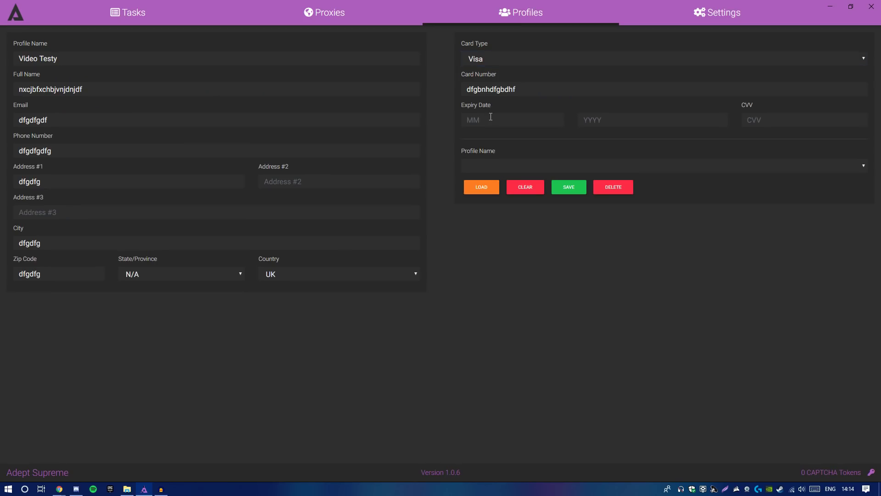
{"action": "left_click", "coordinate": [485, 114]}
{"action": "type", "text": "fg"}
{"action": "left_click", "coordinate": [607, 122]}
{"action": "type", "text": "fgfgf"}
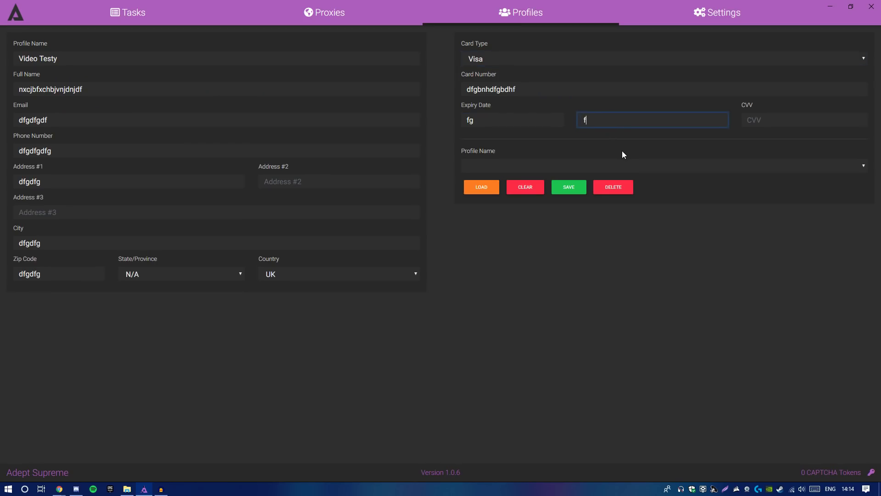
{"action": "left_click", "coordinate": [829, 119]}
{"action": "type", "text": "fgfgf"}
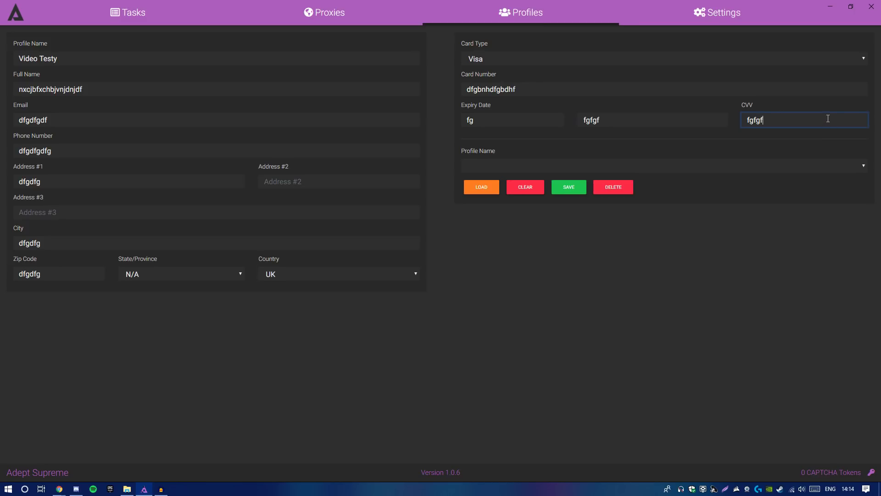
{"action": "left_click", "coordinate": [775, 271]}
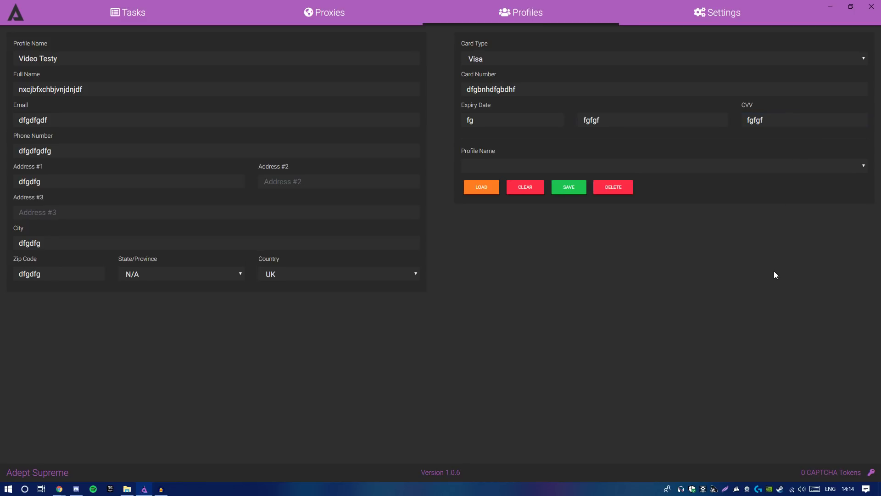
Save the profile and confirm Video Testy appears in the saved profiles list
{"action": "left_click", "coordinate": [572, 192]}
{"action": "left_click", "coordinate": [507, 166]}
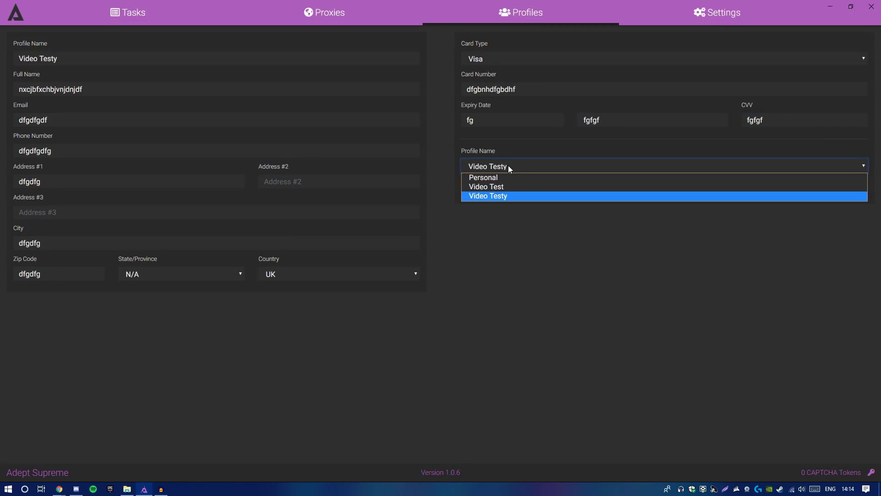
{"action": "left_click", "coordinate": [480, 197]}
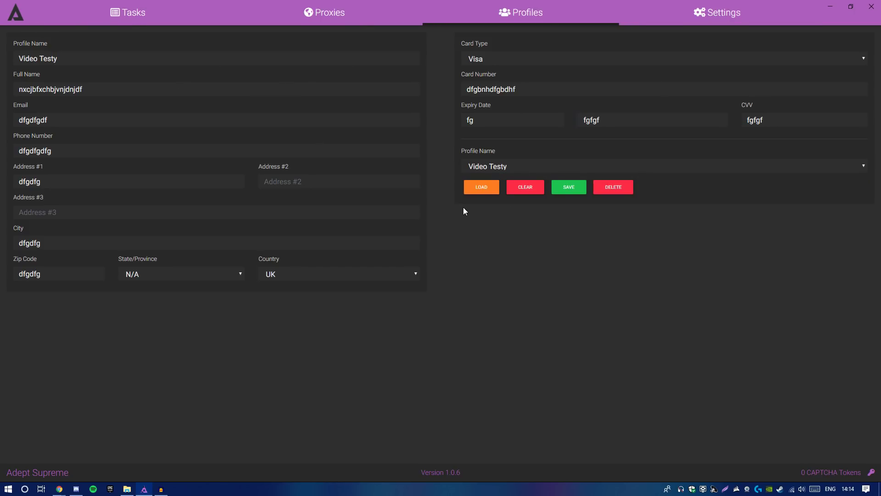
{"action": "left_click", "coordinate": [498, 167]}
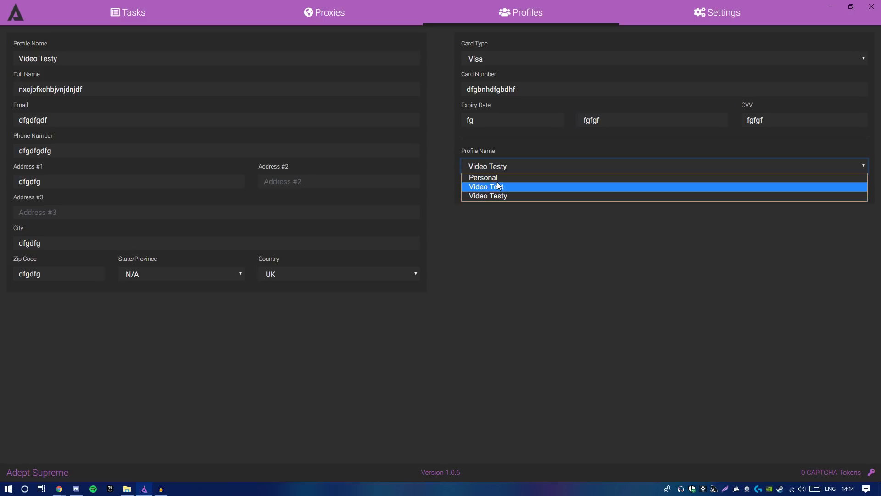
{"action": "left_click", "coordinate": [510, 229]}
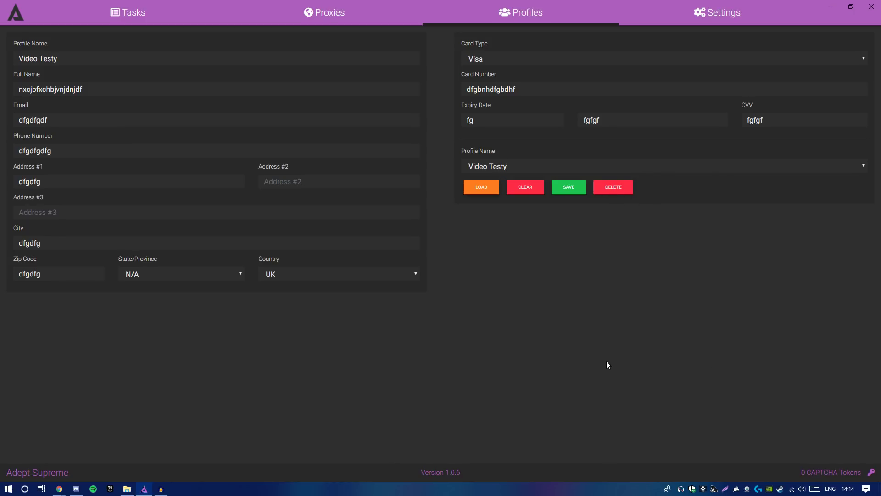
On the Proxies page, enter two placeholder proxies on separate lines
{"action": "left_click", "coordinate": [324, 14]}
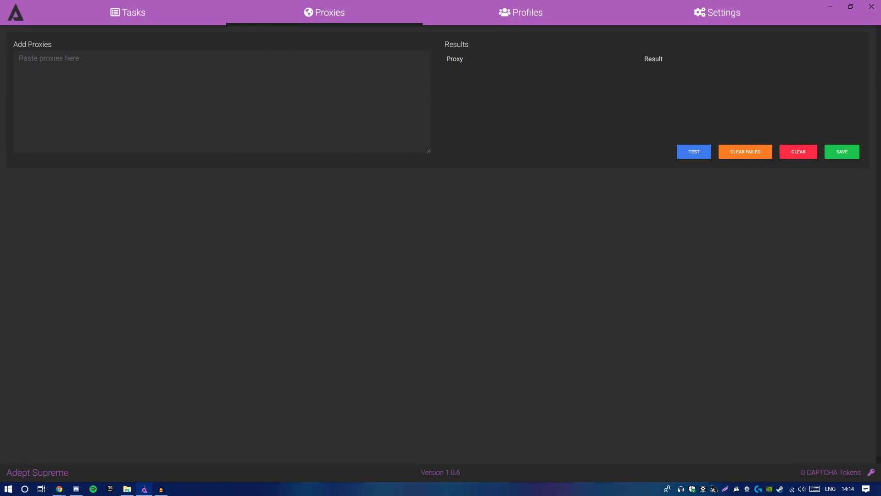
{"action": "left_click", "coordinate": [101, 112]}
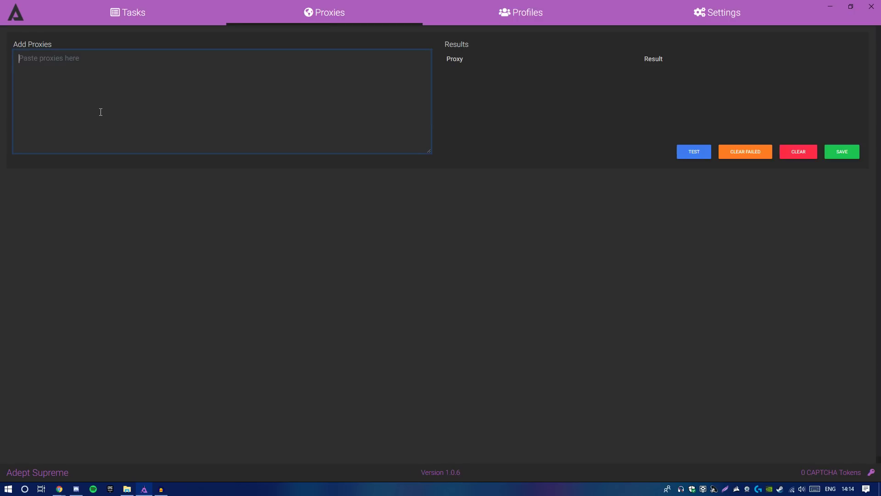
{"action": "type", "text": "nudsfjndjfndnf"}
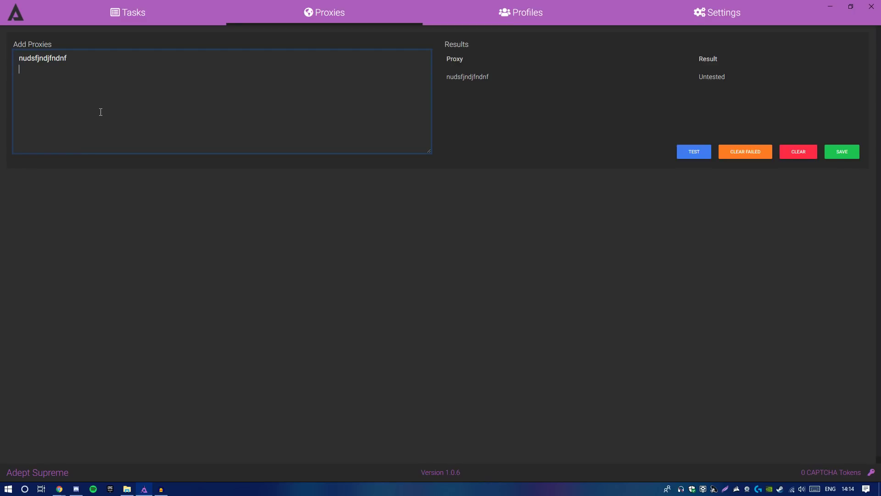
{"action": "key", "text": "Return"}
{"action": "type", "text": "dsfgdsfsdfsdf"}
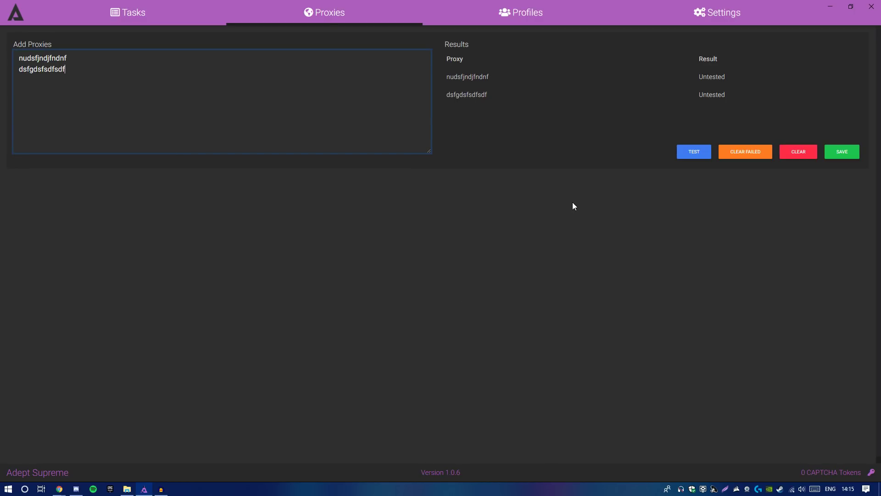
Test both proxies and clear the failed ones, leaving the list empty
{"action": "left_click", "coordinate": [695, 151]}
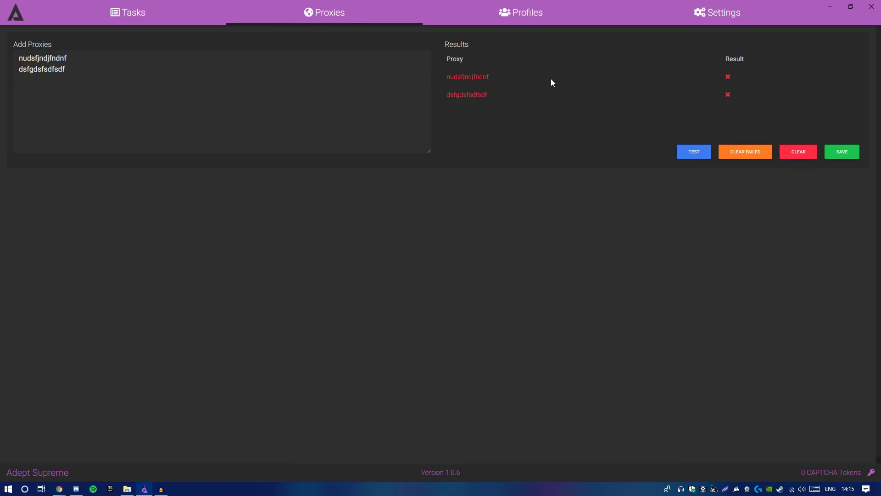
{"action": "double_click", "coordinate": [720, 94]}
{"action": "left_click", "coordinate": [733, 69]}
{"action": "left_click", "coordinate": [752, 159]}
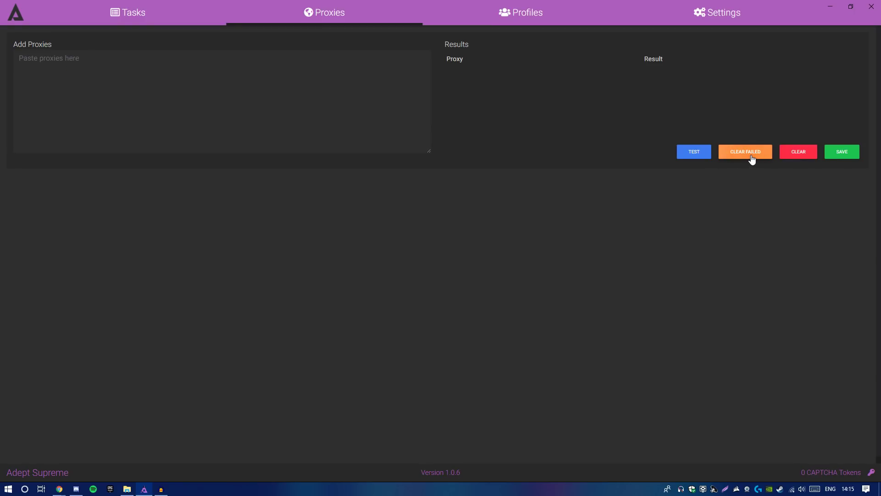